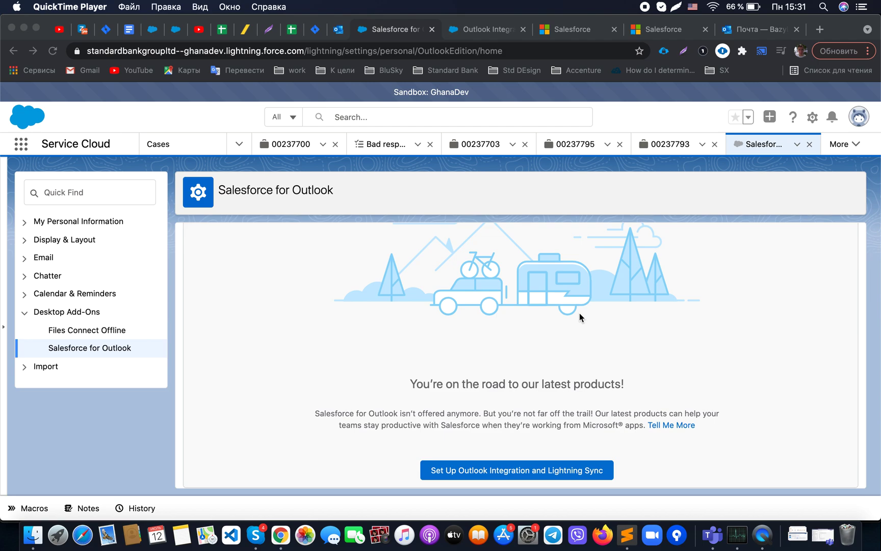
- Review the Outlook Integration and Sync setup page, then move to the AppSource listing tab
{"action": "left_click", "coordinate": [857, 123]}
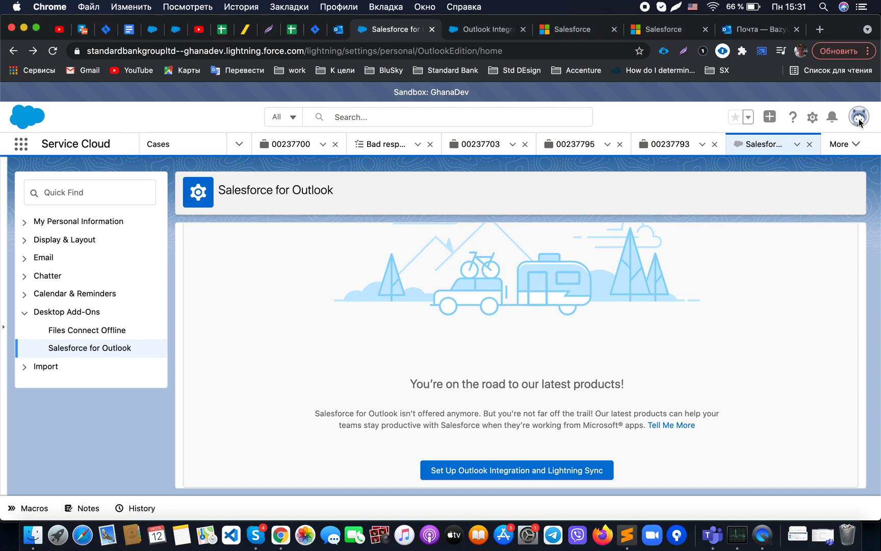
{"action": "left_click", "coordinate": [858, 117]}
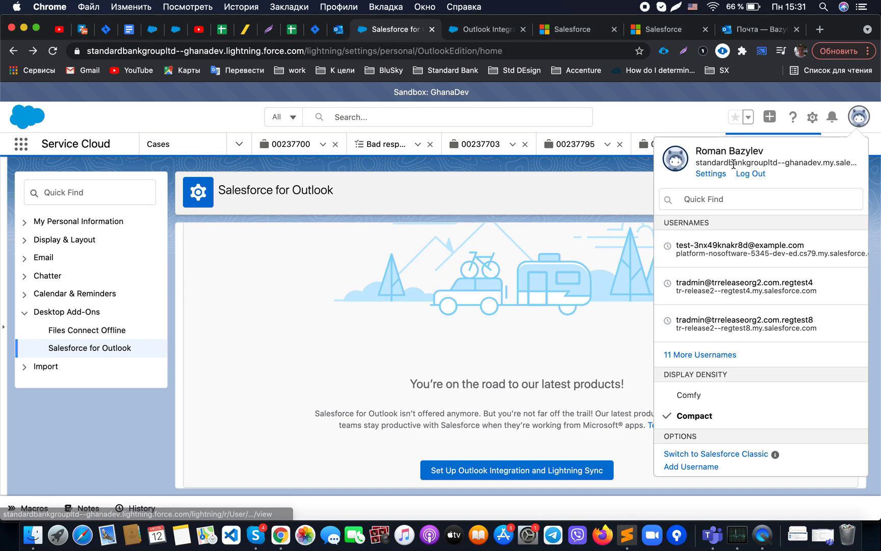
{"action": "left_click", "coordinate": [597, 202]}
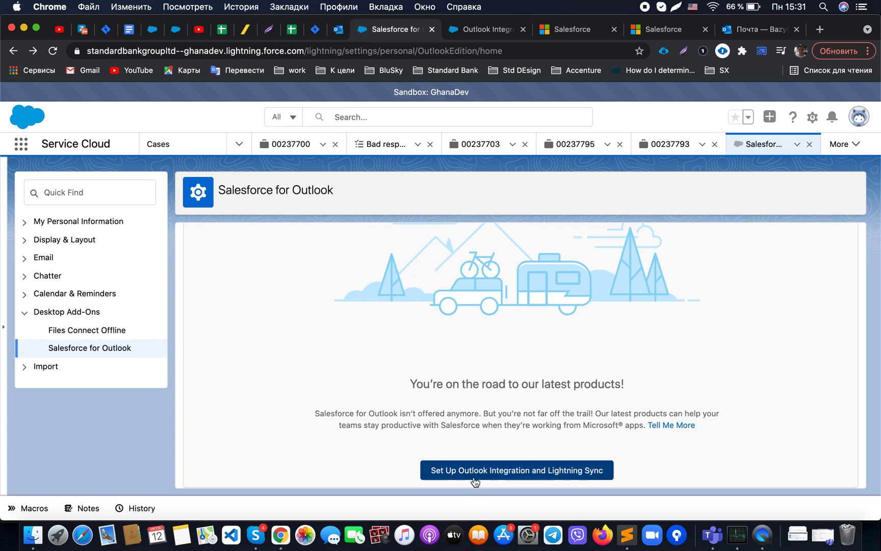
{"action": "left_click", "coordinate": [485, 30]}
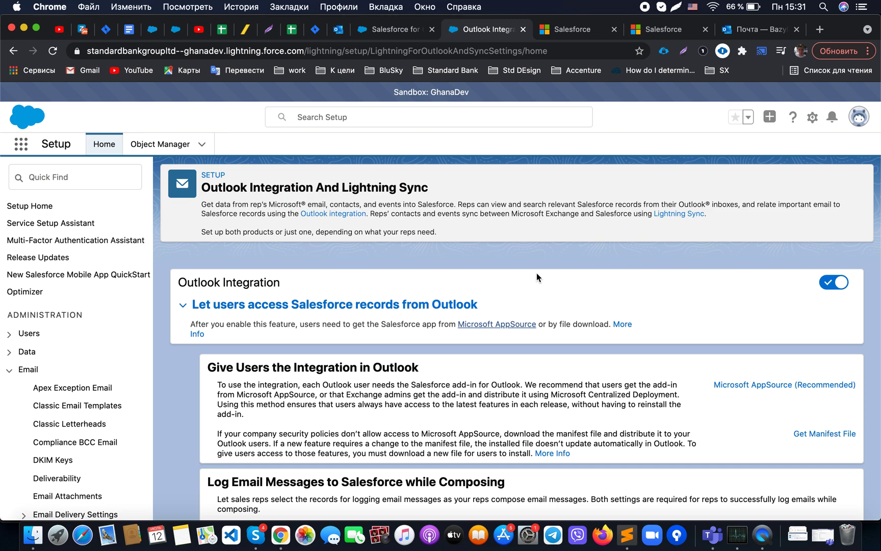
{"action": "scroll", "coordinate": [126, 307], "scroll_direction": "down", "scroll_amount": 1}
{"action": "scroll", "coordinate": [126, 307], "scroll_direction": "down", "scroll_amount": 2}
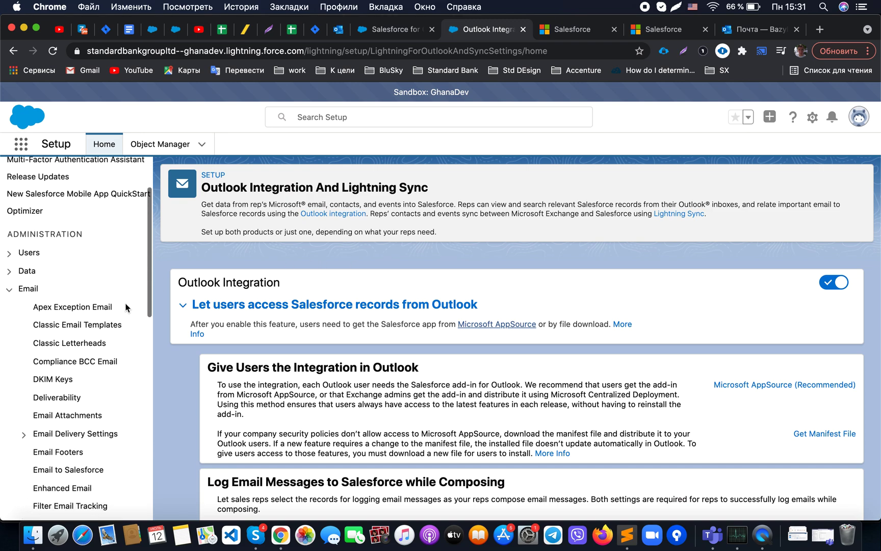
{"action": "scroll", "coordinate": [126, 307], "scroll_direction": "down", "scroll_amount": 3}
{"action": "scroll", "coordinate": [126, 308], "scroll_direction": "down", "scroll_amount": 2}
{"action": "scroll", "coordinate": [125, 307], "scroll_direction": "down", "scroll_amount": 1}
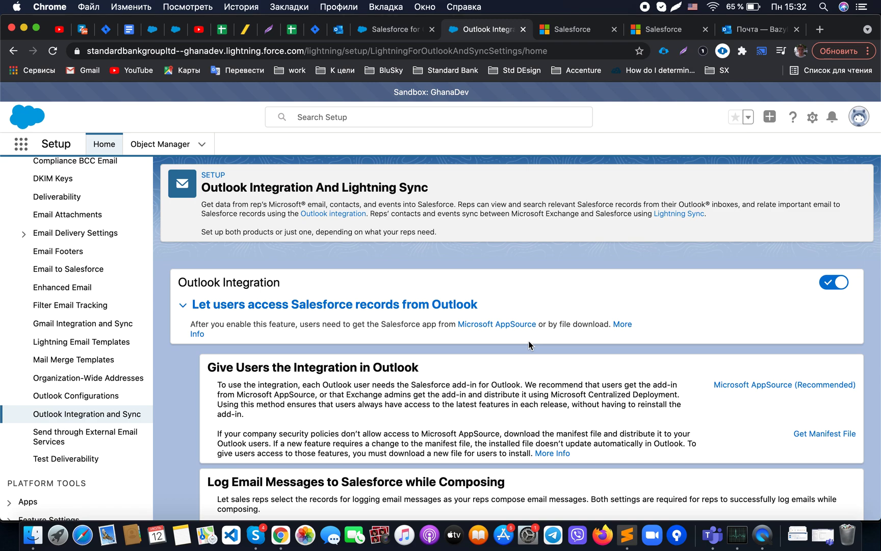
{"action": "scroll", "coordinate": [527, 341], "scroll_direction": "down", "scroll_amount": 3}
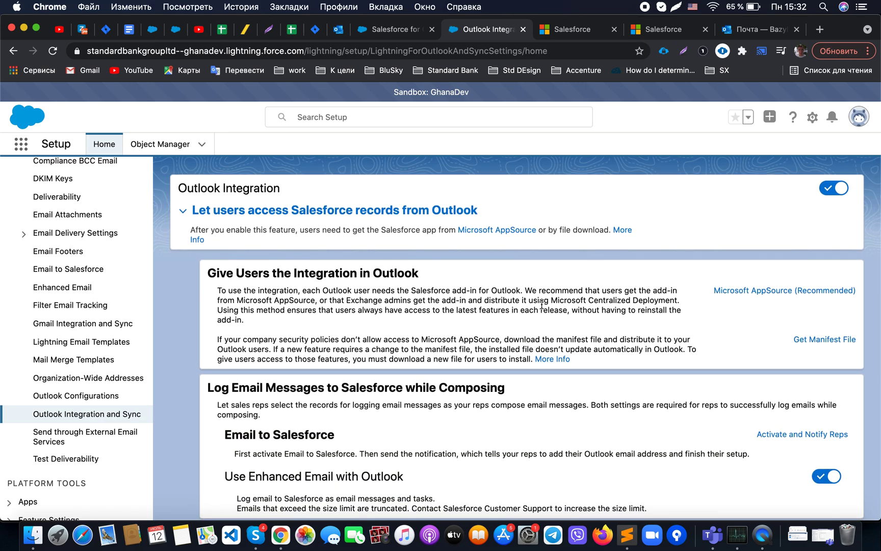
{"action": "scroll", "coordinate": [542, 304], "scroll_direction": "down", "scroll_amount": 3}
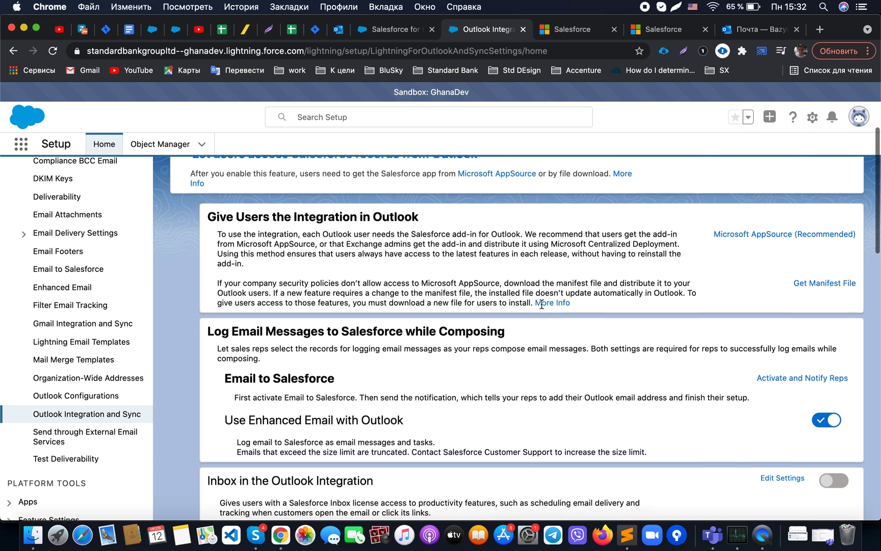
{"action": "scroll", "coordinate": [542, 304], "scroll_direction": "down", "scroll_amount": 3}
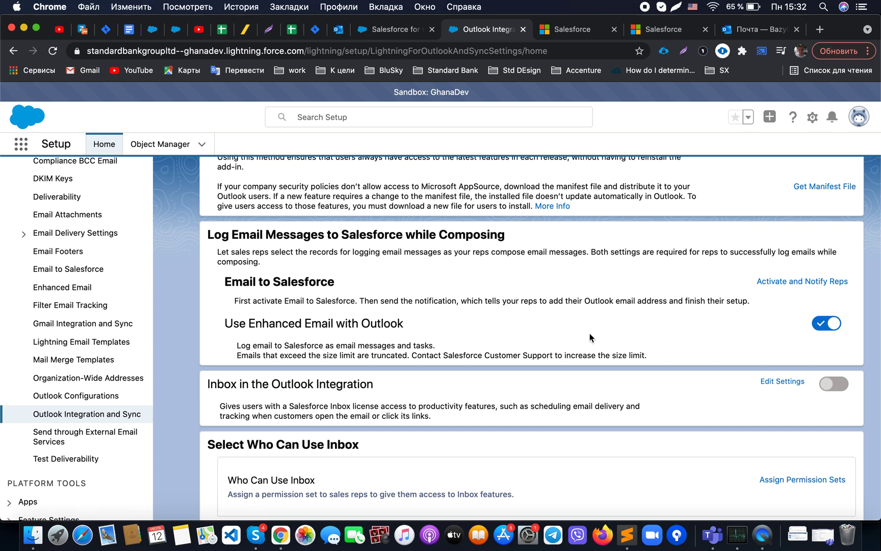
{"action": "scroll", "coordinate": [589, 337], "scroll_direction": "down", "scroll_amount": 3}
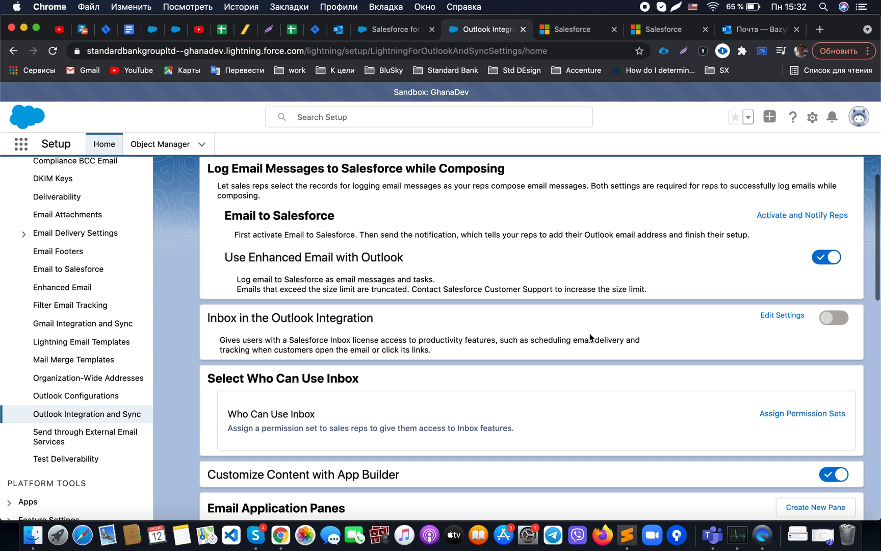
{"action": "scroll", "coordinate": [589, 337], "scroll_direction": "down", "scroll_amount": 3}
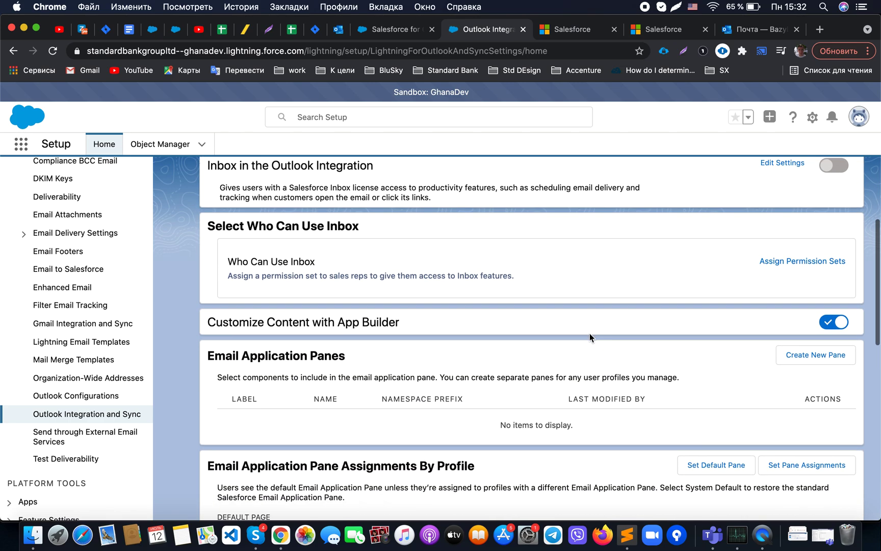
{"action": "scroll", "coordinate": [589, 337], "scroll_direction": "up", "scroll_amount": 2}
{"action": "scroll", "coordinate": [589, 331], "scroll_direction": "up", "scroll_amount": 2}
{"action": "scroll", "coordinate": [551, 316], "scroll_direction": "up", "scroll_amount": 3}
{"action": "scroll", "coordinate": [539, 317], "scroll_direction": "up", "scroll_amount": 2}
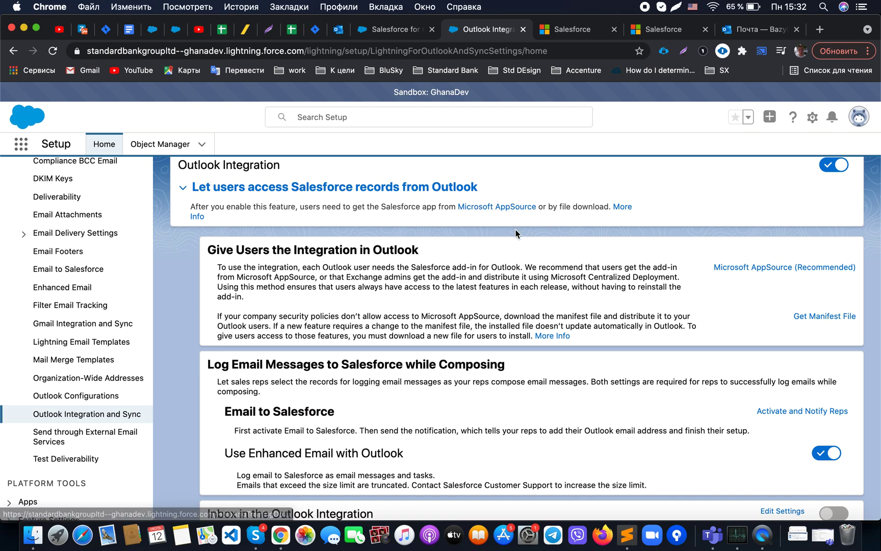
{"action": "left_click", "coordinate": [563, 30]}
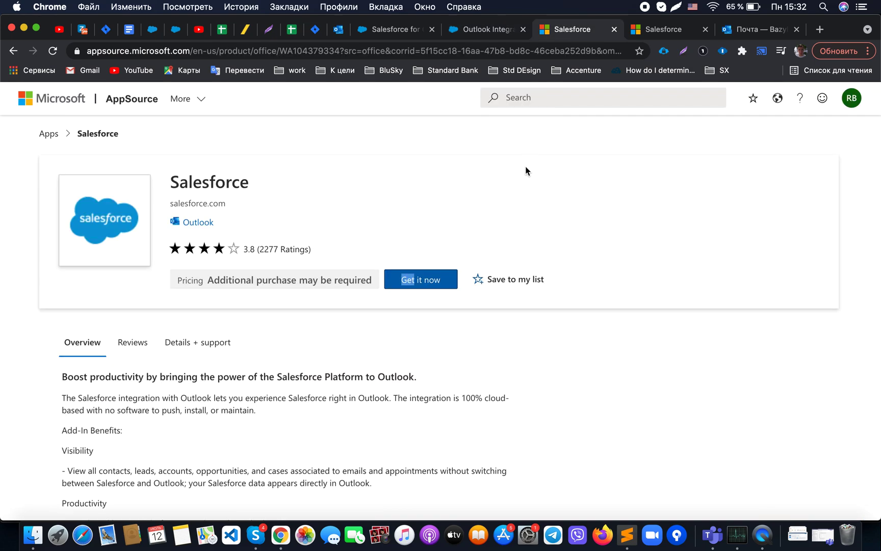
- View the add-in install confirmation, then switch to the Outlook mailbox and the received email's actions
{"action": "left_click", "coordinate": [550, 174]}
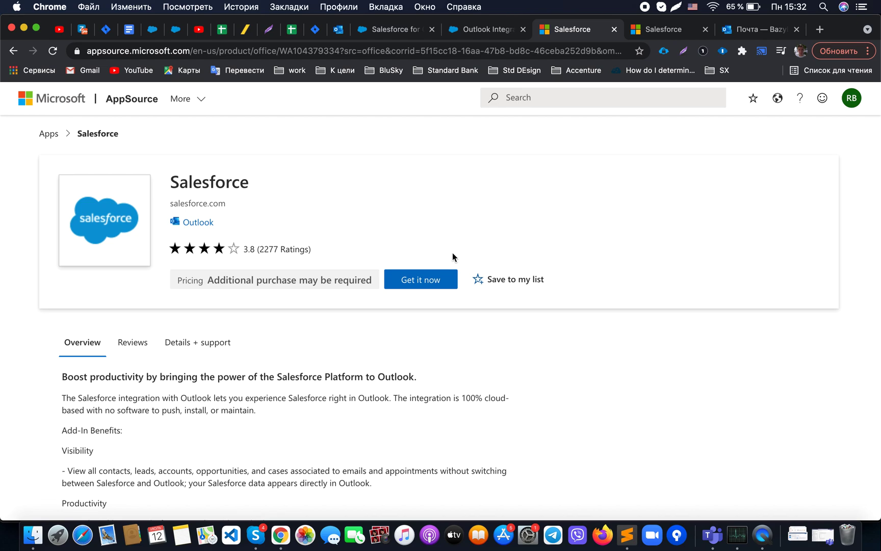
{"action": "left_click", "coordinate": [660, 31]}
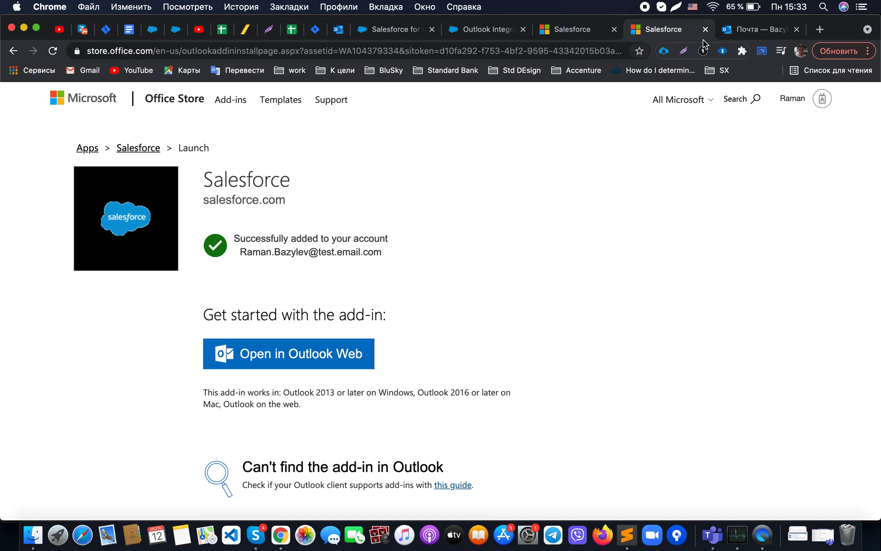
{"action": "left_click", "coordinate": [750, 30]}
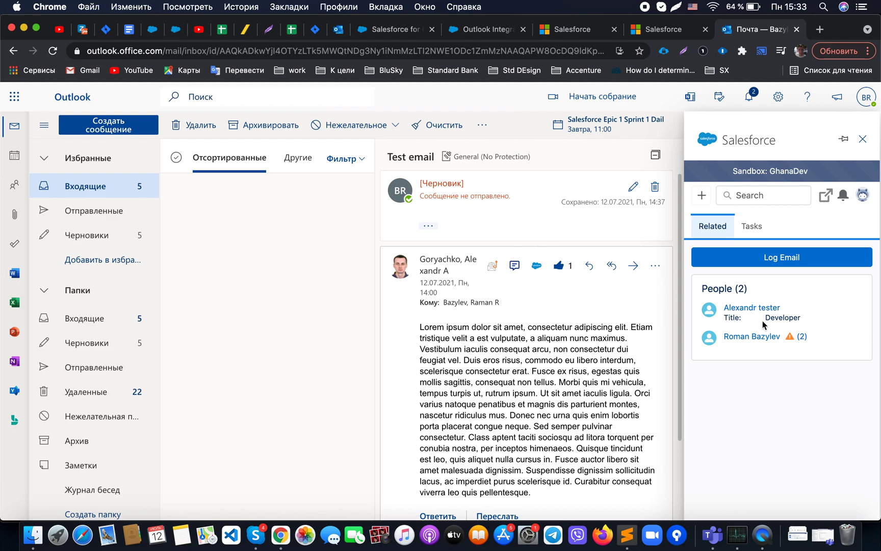
{"action": "left_click", "coordinate": [655, 265]}
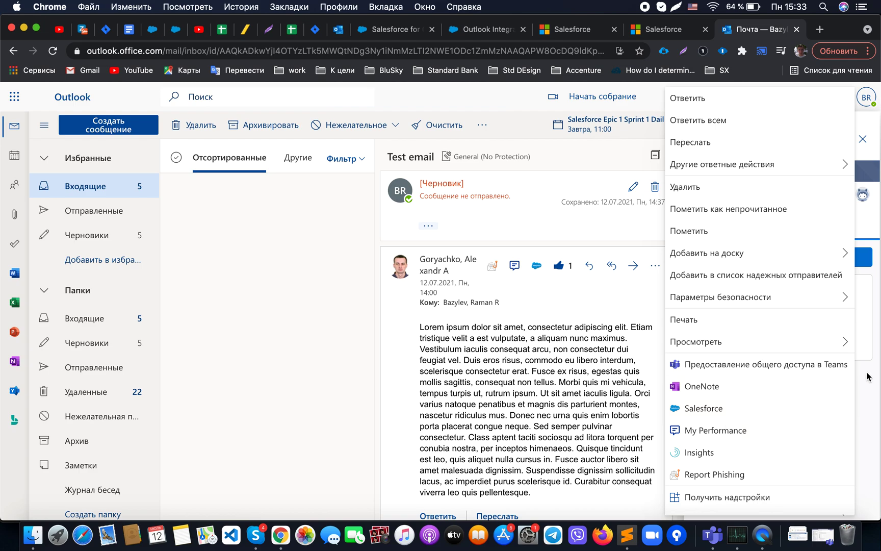
- Close the email actions menu so the Salesforce side panel's create options can be reached
{"action": "left_click", "coordinate": [871, 396]}
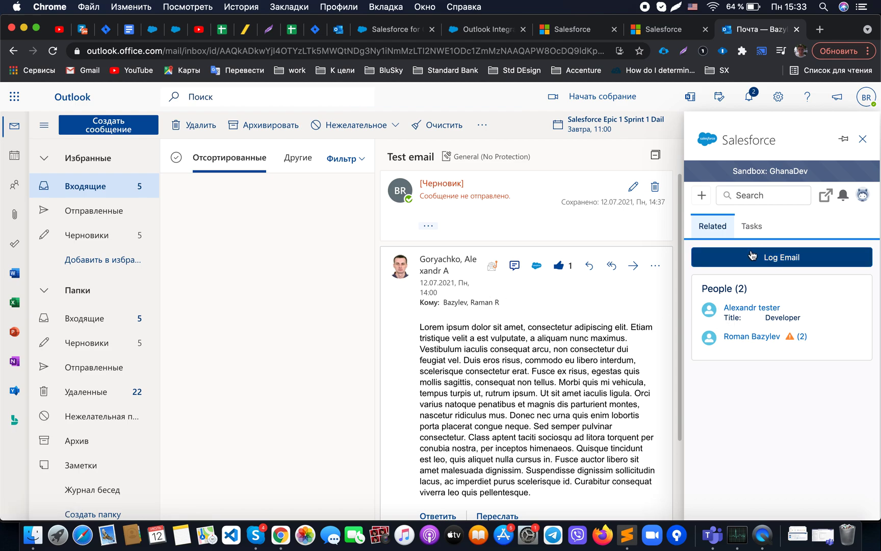
- Start a new case from the Test email via the Salesforce panel's create list
{"action": "left_click", "coordinate": [701, 195]}
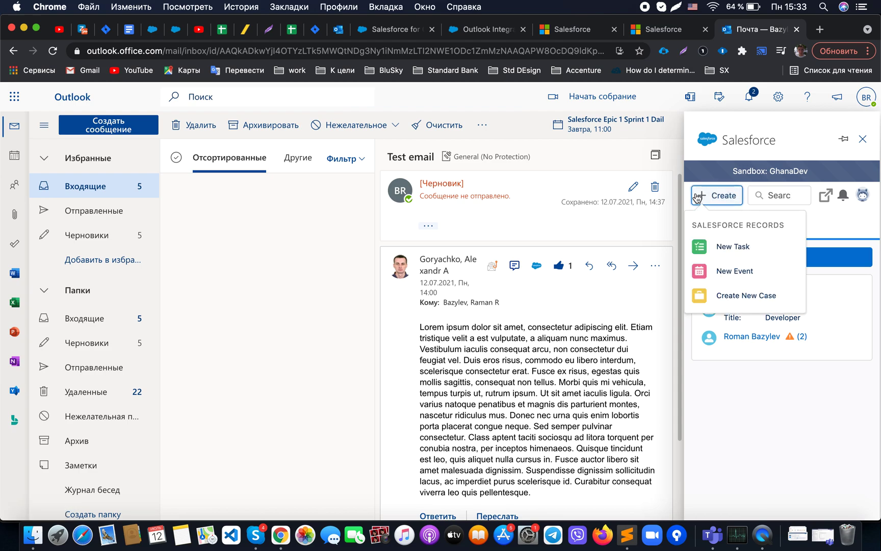
{"action": "left_click", "coordinate": [722, 307]}
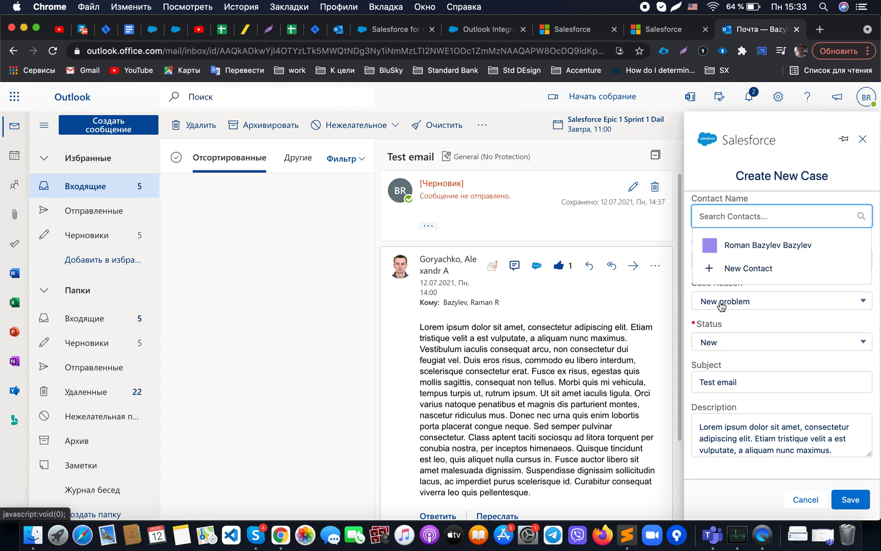
{"action": "left_click", "coordinate": [751, 400]}
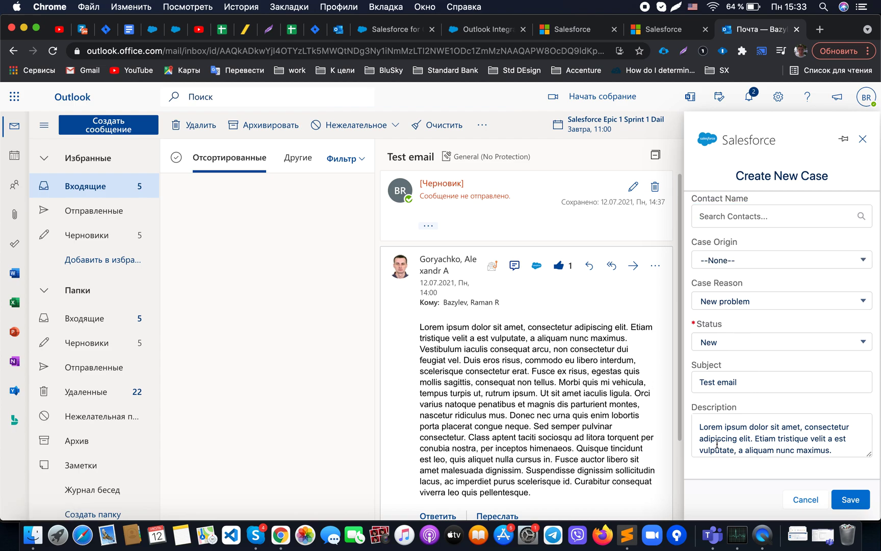
{"action": "scroll", "coordinate": [717, 443], "scroll_direction": "down", "scroll_amount": 1}
{"action": "scroll", "coordinate": [717, 443], "scroll_direction": "down", "scroll_amount": 2}
{"action": "scroll", "coordinate": [718, 443], "scroll_direction": "down", "scroll_amount": 2}
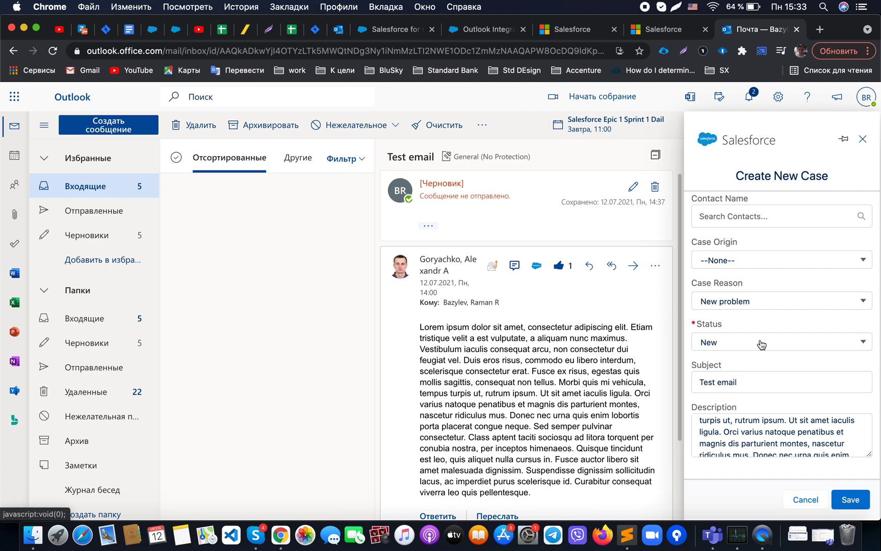
- Keep New problem as case reason, set case origin to Email (after Phone), and save the case
{"action": "left_click", "coordinate": [759, 305]}
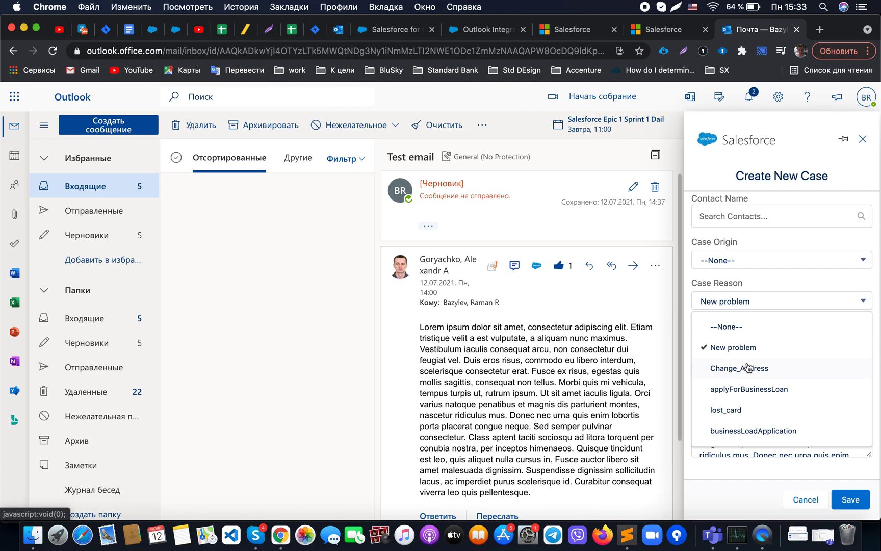
{"action": "left_click", "coordinate": [768, 300]}
{"action": "left_click", "coordinate": [767, 264]}
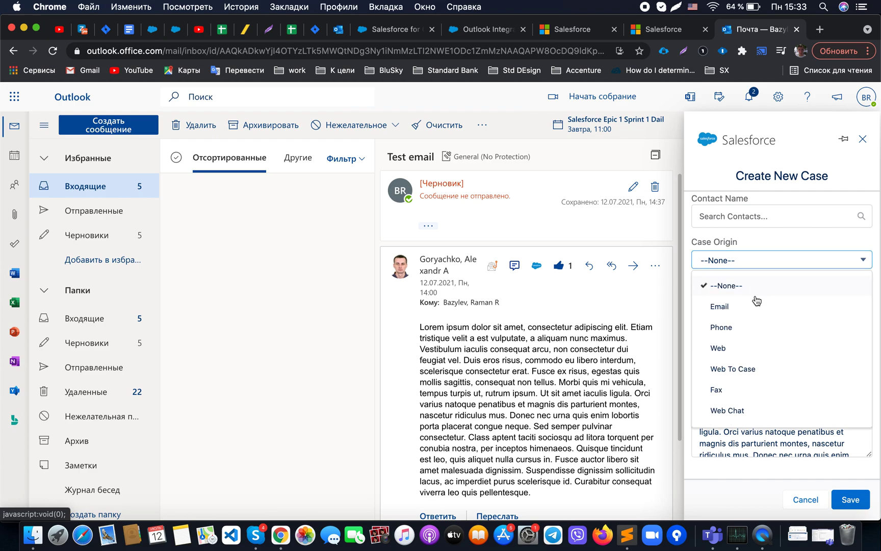
{"action": "left_click", "coordinate": [747, 324]}
{"action": "left_click", "coordinate": [754, 260]}
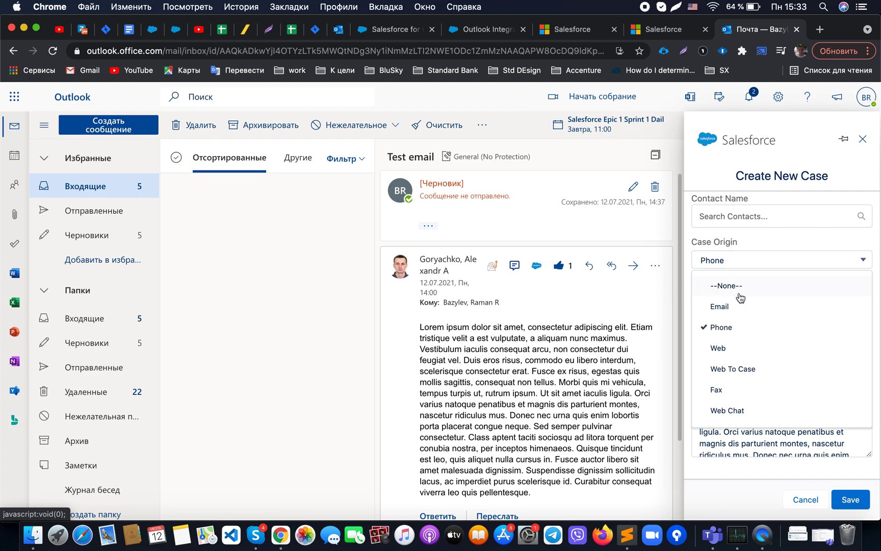
{"action": "left_click", "coordinate": [735, 310]}
{"action": "left_click", "coordinate": [736, 217]}
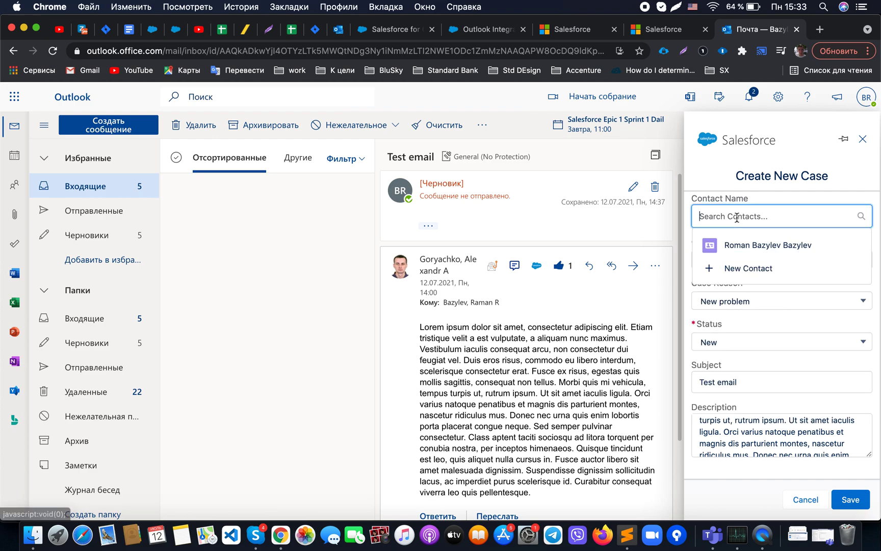
{"action": "left_click", "coordinate": [748, 202]}
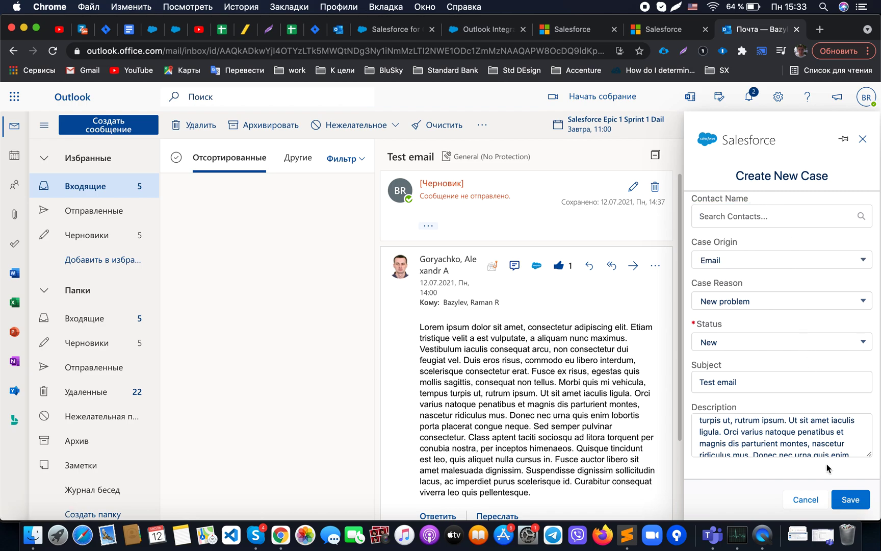
{"action": "scroll", "coordinate": [782, 421], "scroll_direction": "down", "scroll_amount": 5}
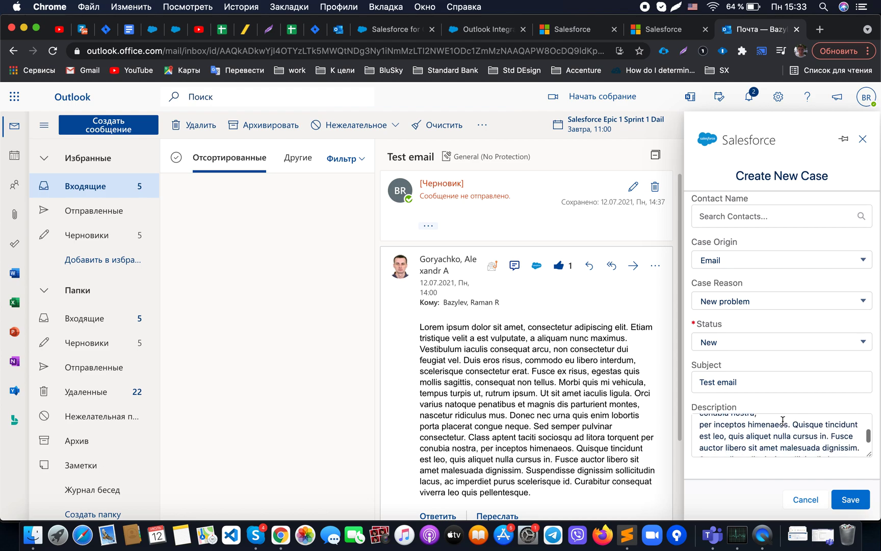
{"action": "left_click", "coordinate": [850, 499]}
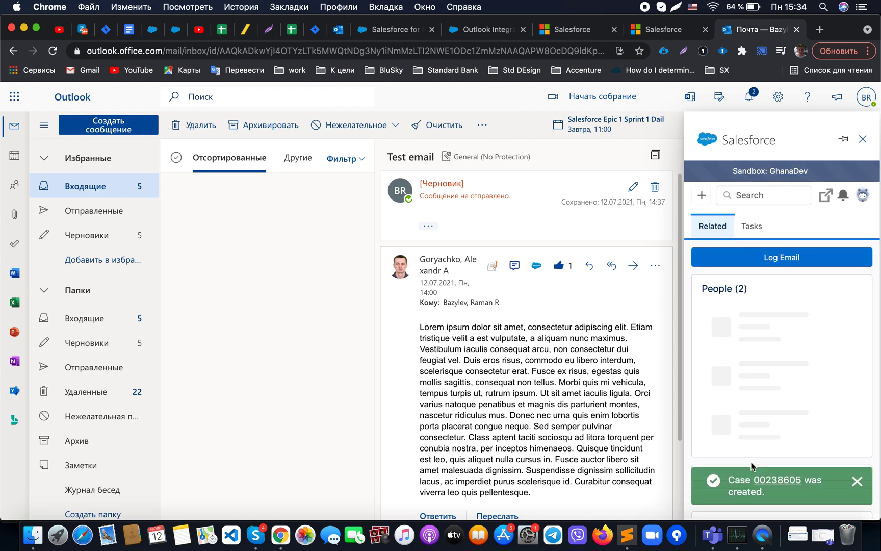
- View the record details of new case 00238605, then close the Salesforce side panel
{"action": "left_click", "coordinate": [772, 479]}
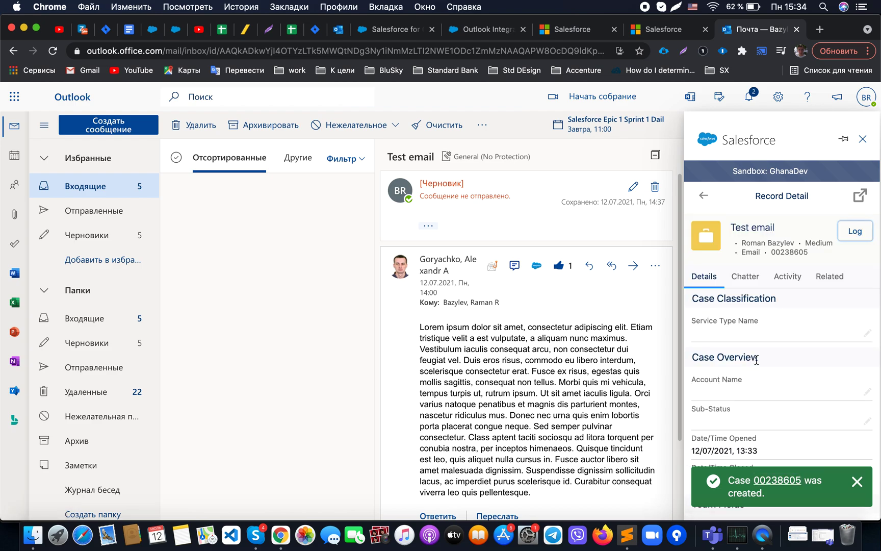
{"action": "scroll", "coordinate": [761, 379], "scroll_direction": "down", "scroll_amount": 1}
{"action": "scroll", "coordinate": [763, 382], "scroll_direction": "down", "scroll_amount": 2}
{"action": "scroll", "coordinate": [767, 383], "scroll_direction": "down", "scroll_amount": 1}
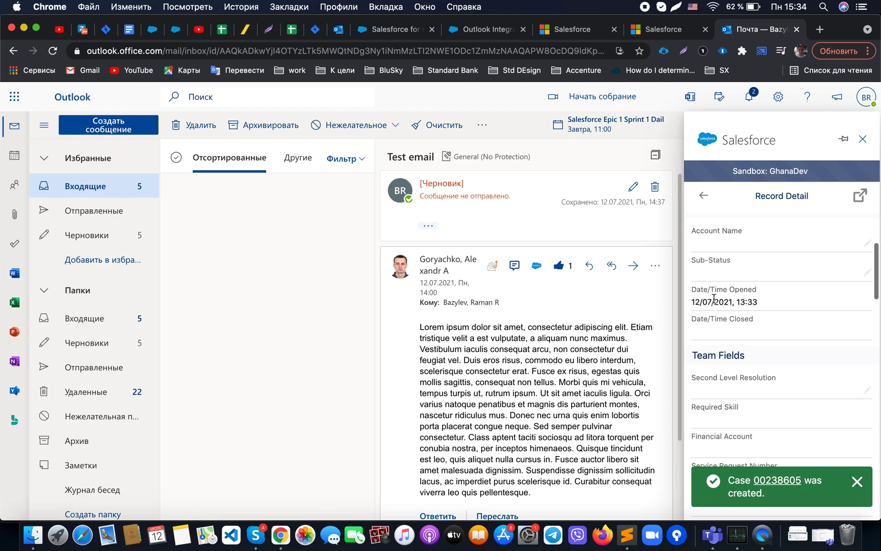
{"action": "scroll", "coordinate": [770, 342], "scroll_direction": "down", "scroll_amount": 2}
{"action": "scroll", "coordinate": [771, 342], "scroll_direction": "down", "scroll_amount": 2}
{"action": "scroll", "coordinate": [771, 342], "scroll_direction": "down", "scroll_amount": 1}
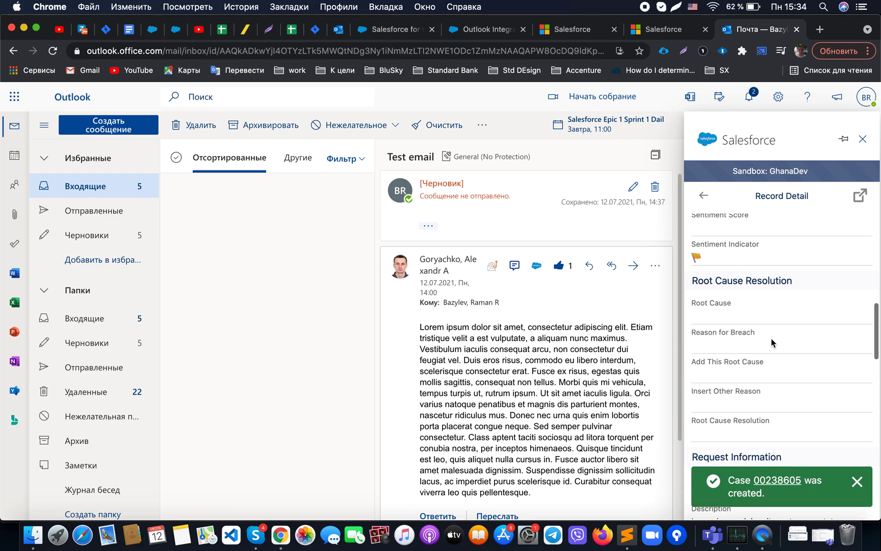
{"action": "scroll", "coordinate": [771, 343], "scroll_direction": "down", "scroll_amount": 3}
{"action": "scroll", "coordinate": [760, 316], "scroll_direction": "down", "scroll_amount": 1}
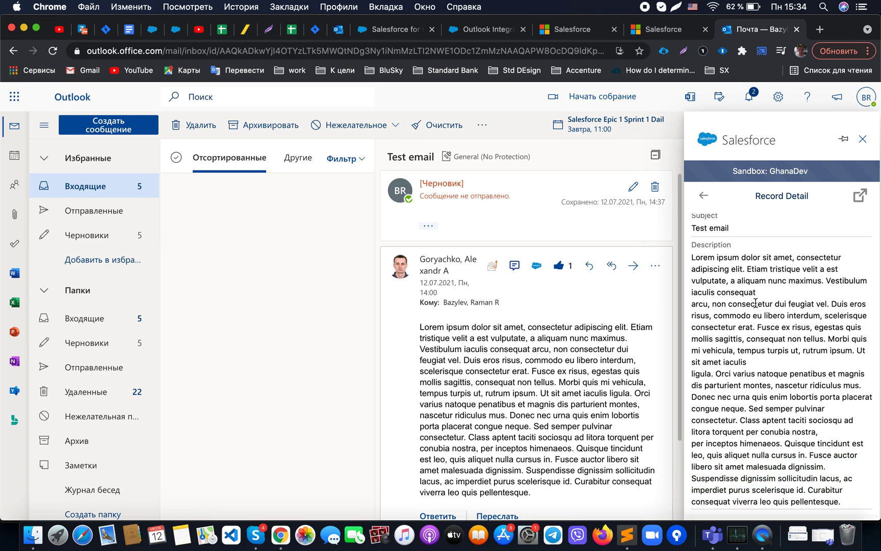
{"action": "scroll", "coordinate": [755, 302], "scroll_direction": "down", "scroll_amount": 3}
{"action": "scroll", "coordinate": [755, 303], "scroll_direction": "down", "scroll_amount": 3}
{"action": "scroll", "coordinate": [755, 303], "scroll_direction": "down", "scroll_amount": 1}
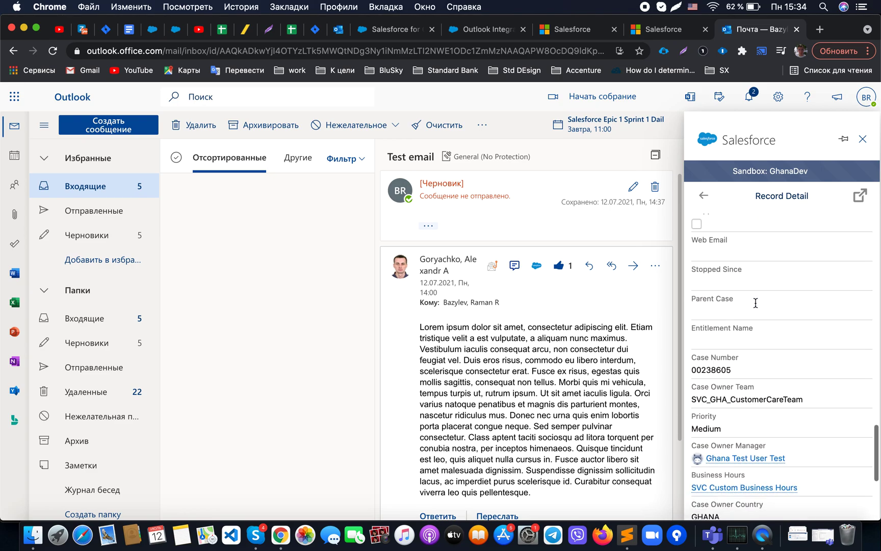
{"action": "scroll", "coordinate": [755, 302], "scroll_direction": "up", "scroll_amount": 3}
{"action": "scroll", "coordinate": [755, 303], "scroll_direction": "up", "scroll_amount": 2}
{"action": "scroll", "coordinate": [755, 303], "scroll_direction": "up", "scroll_amount": 2}
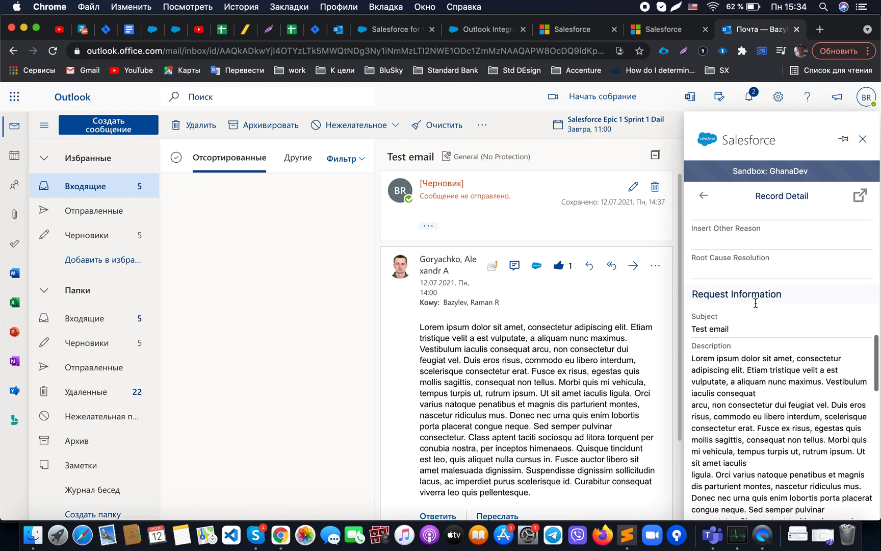
{"action": "scroll", "coordinate": [755, 303], "scroll_direction": "up", "scroll_amount": 3}
{"action": "scroll", "coordinate": [755, 303], "scroll_direction": "up", "scroll_amount": 3}
{"action": "scroll", "coordinate": [755, 304], "scroll_direction": "up", "scroll_amount": 3}
{"action": "scroll", "coordinate": [755, 303], "scroll_direction": "up", "scroll_amount": 3}
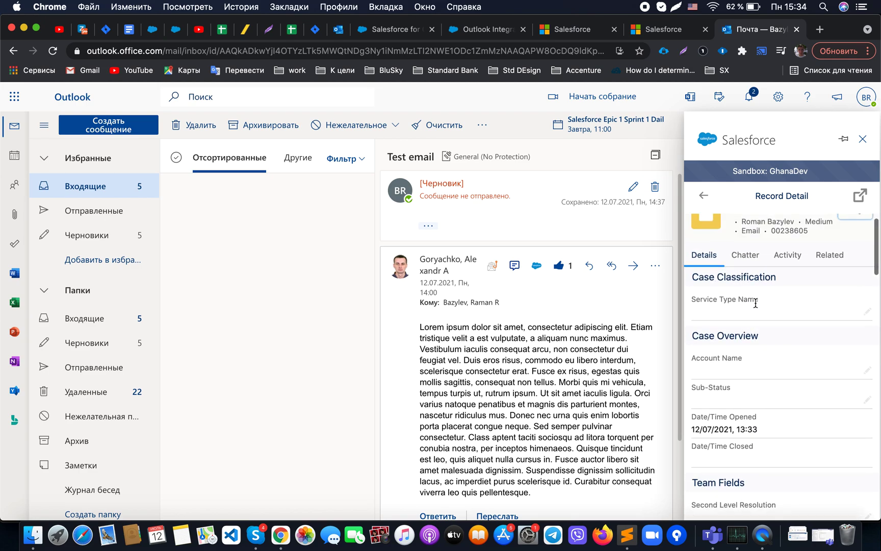
{"action": "scroll", "coordinate": [755, 302], "scroll_direction": "up", "scroll_amount": 1}
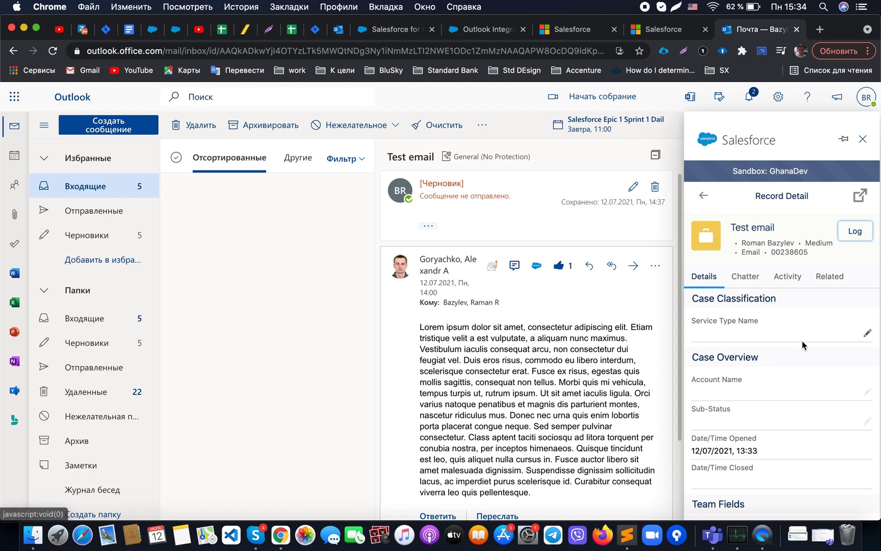
{"action": "scroll", "coordinate": [802, 341], "scroll_direction": "down", "scroll_amount": 1}
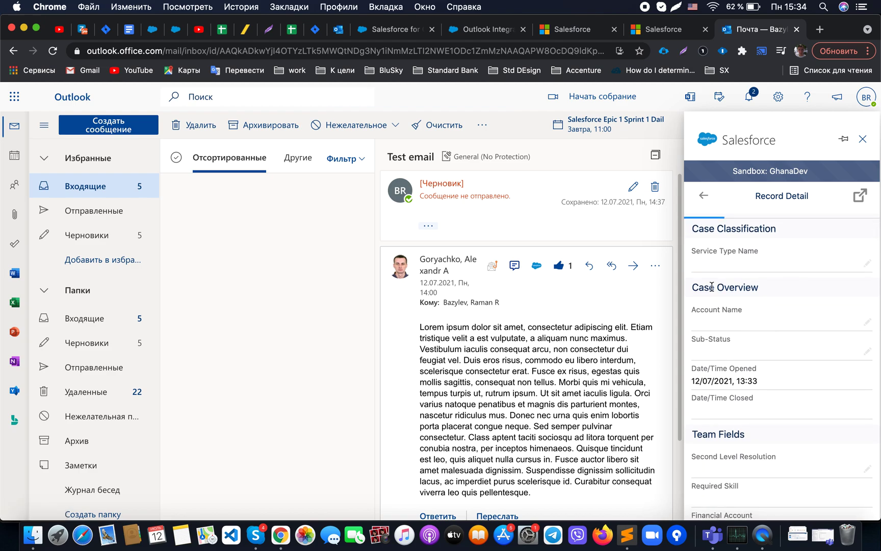
{"action": "left_click", "coordinate": [862, 139]}
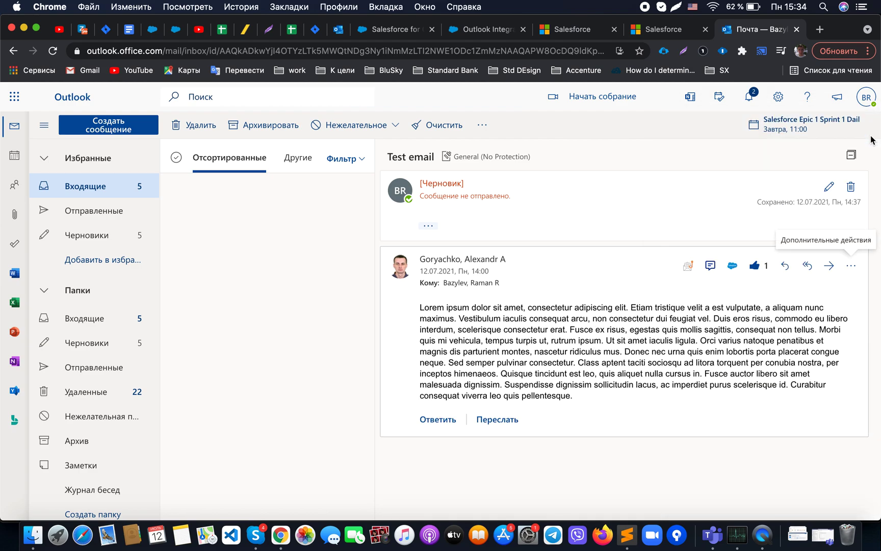